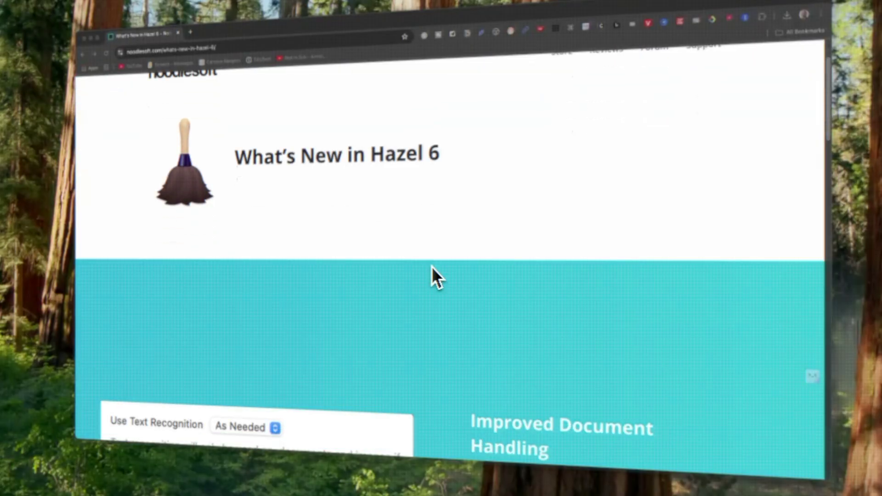
- Scroll down through the What's New in Hazel 6 web page
scroll(432, 267, down, 12)
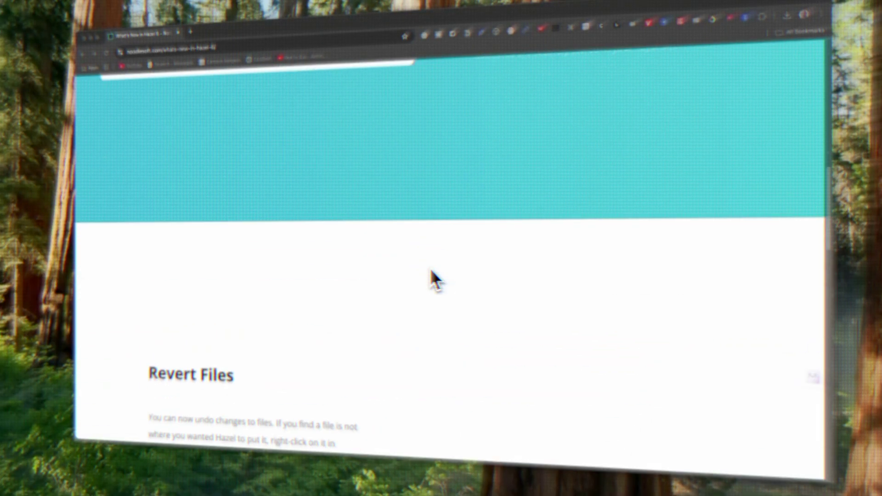
scroll(432, 274, down, 15)
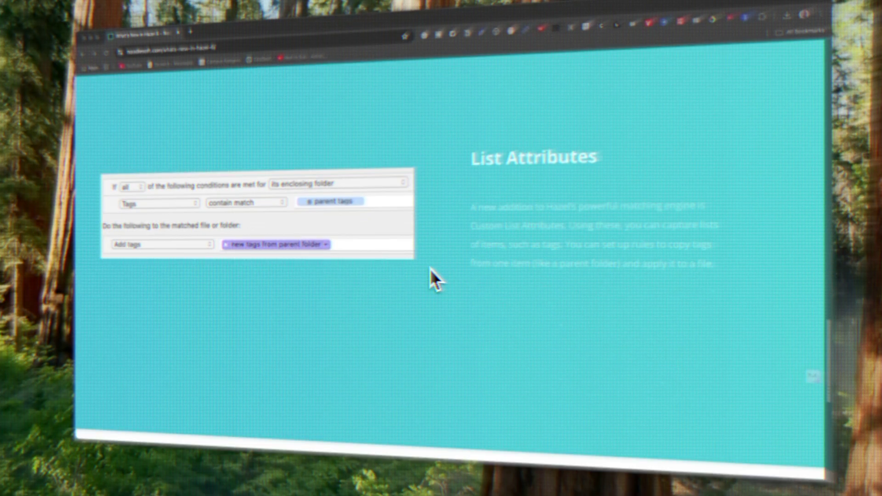
scroll(432, 278, down, 3)
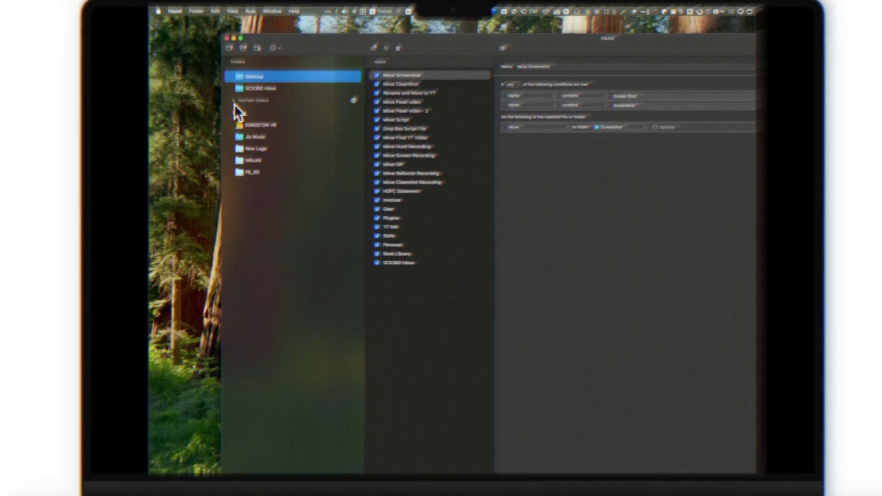
- Expand YouTube Videos and view rules for 97.Deliveries, 8.Images, Media Inbox, Background Music and Screen Recordings
click(234, 102)
click(258, 112)
click(260, 137)
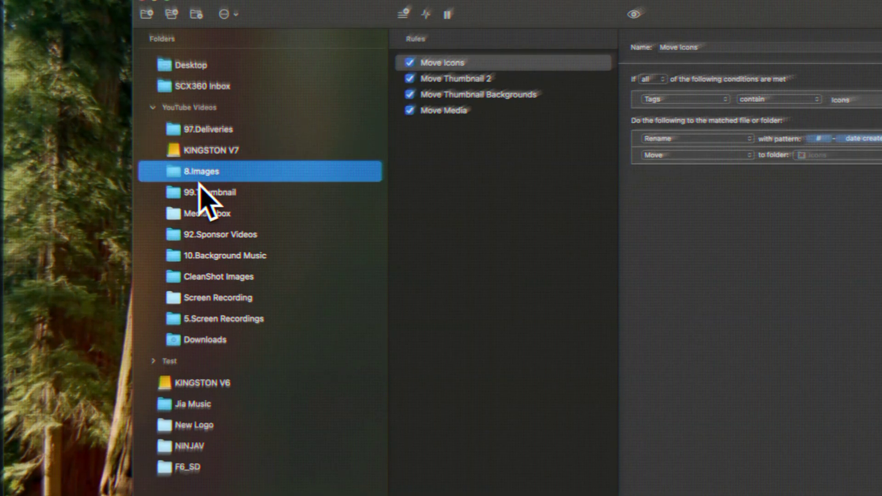
click(260, 162)
click(221, 256)
click(232, 298)
click(230, 320)
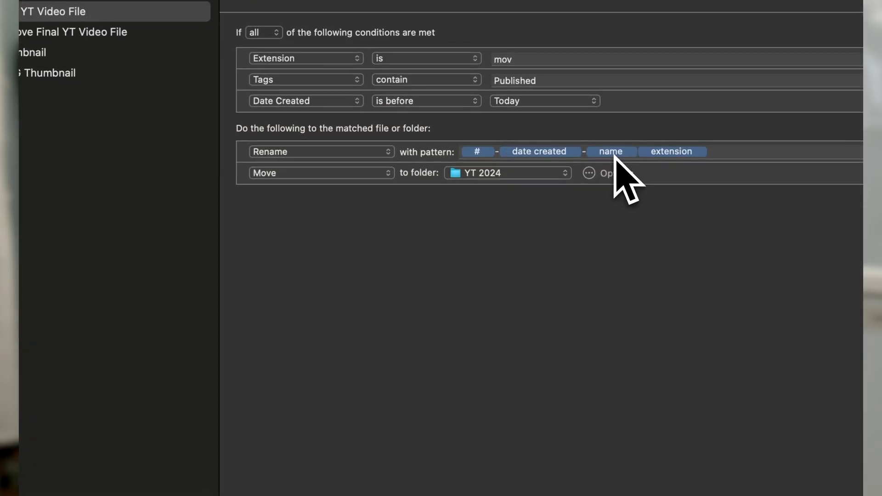
click(617, 159)
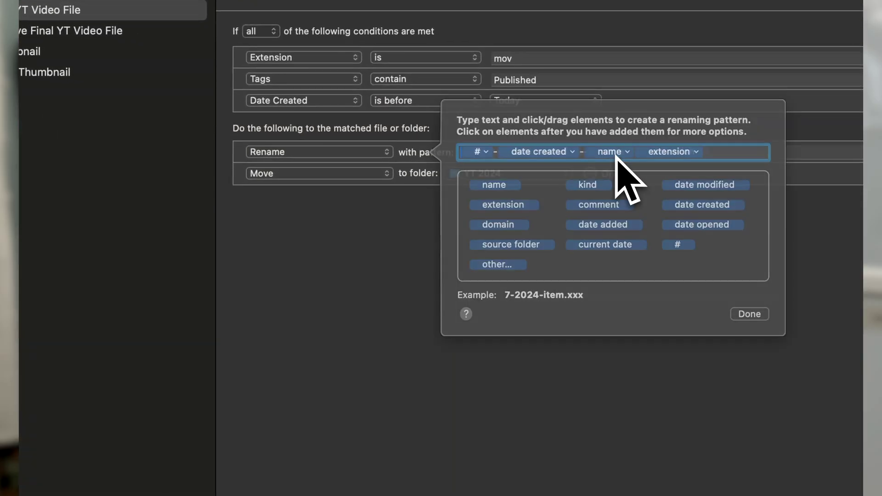
click(280, 238)
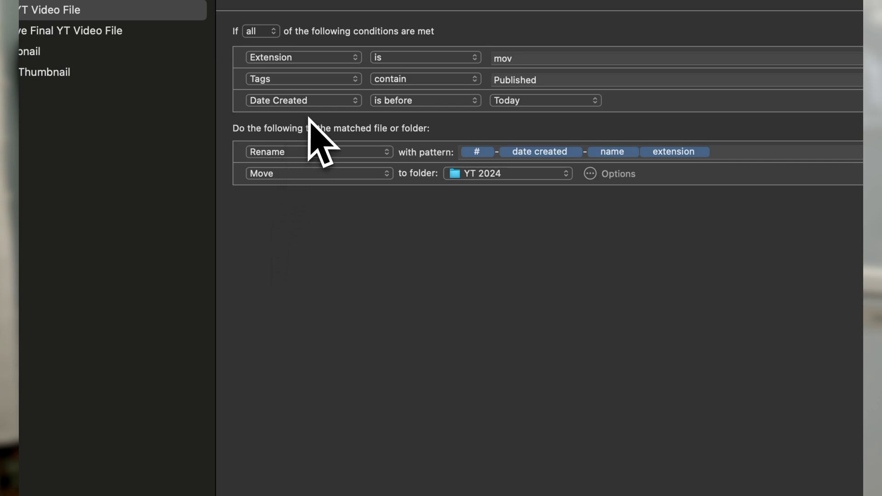
click(275, 101)
click(456, 286)
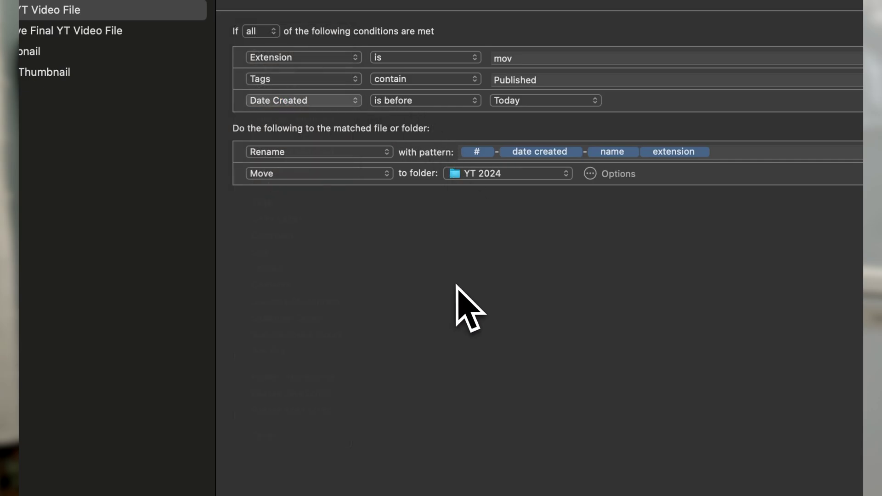
click(473, 181)
click(599, 361)
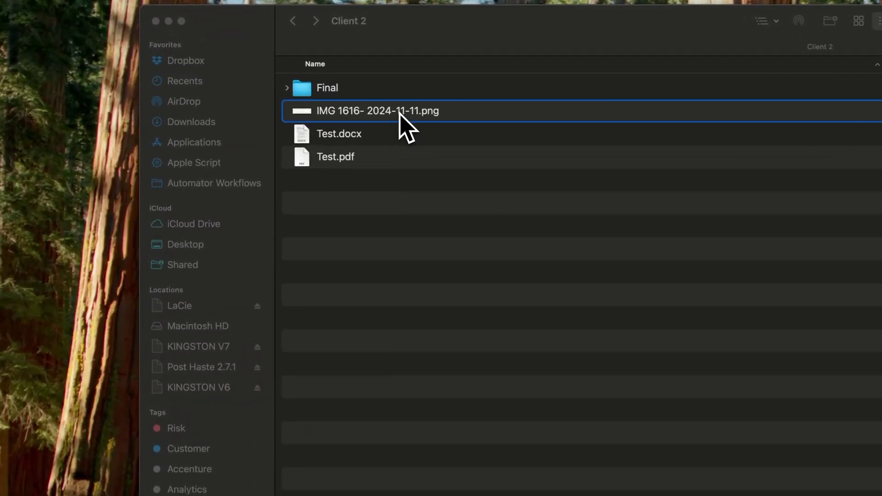
right_click(245, 93)
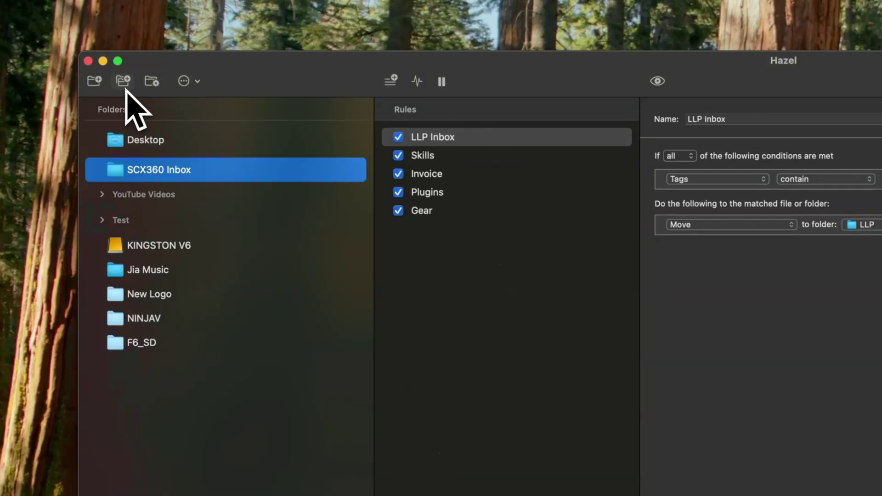
- Create a folder group named New Group, then start adding another watched folder
click(124, 85)
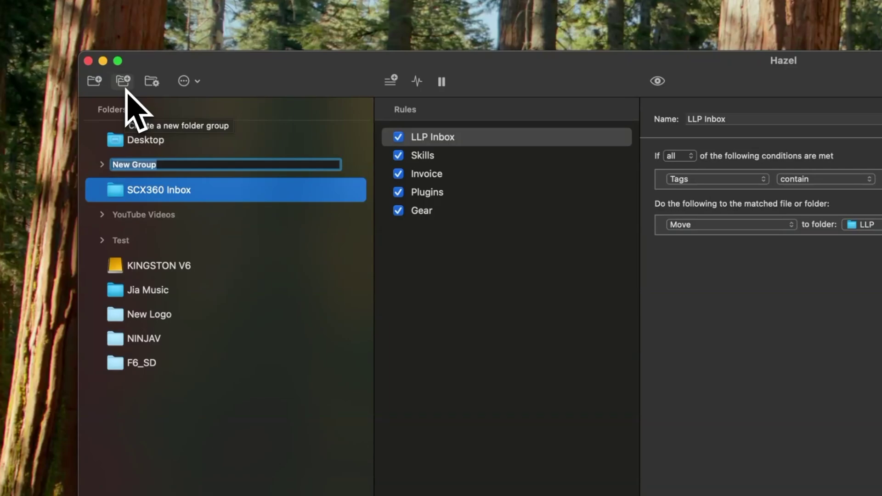
click(101, 143)
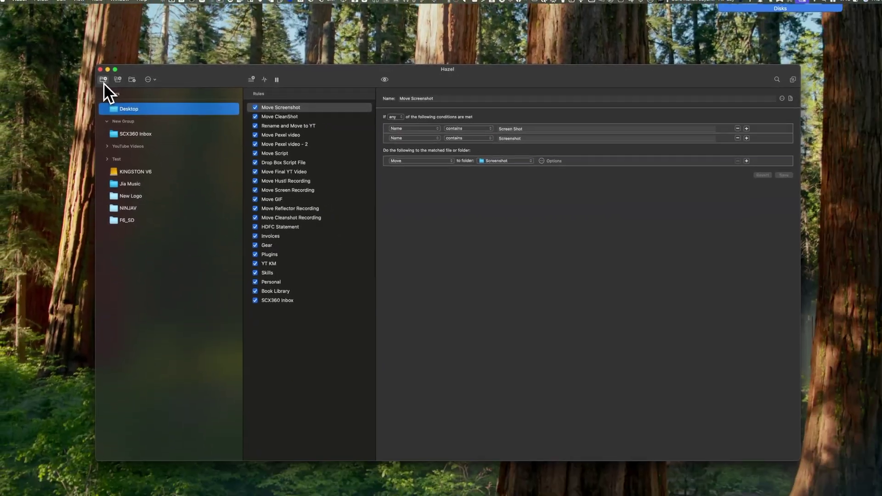
click(100, 82)
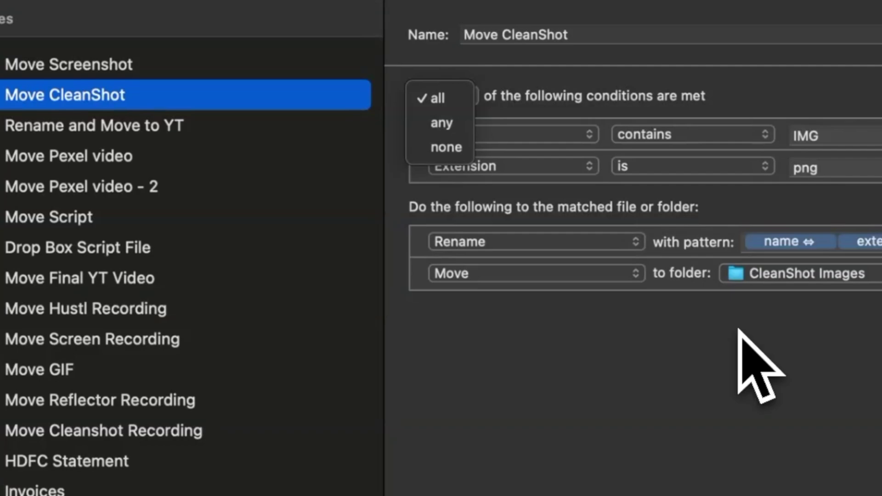
click(490, 138)
click(492, 141)
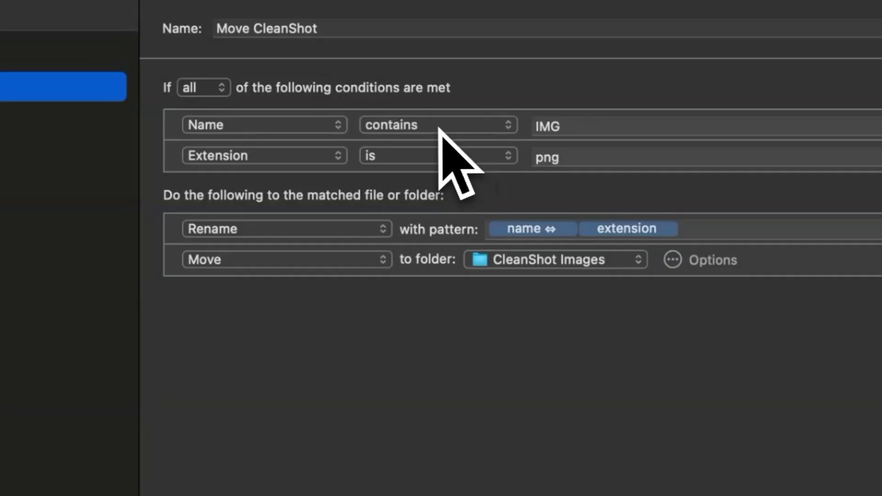
click(438, 128)
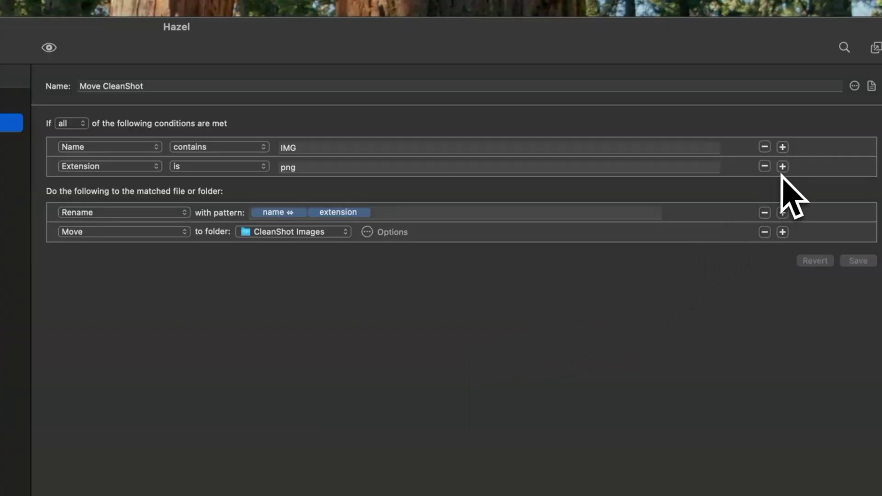
- Add a third condition row to the rule and view the available action types
click(782, 167)
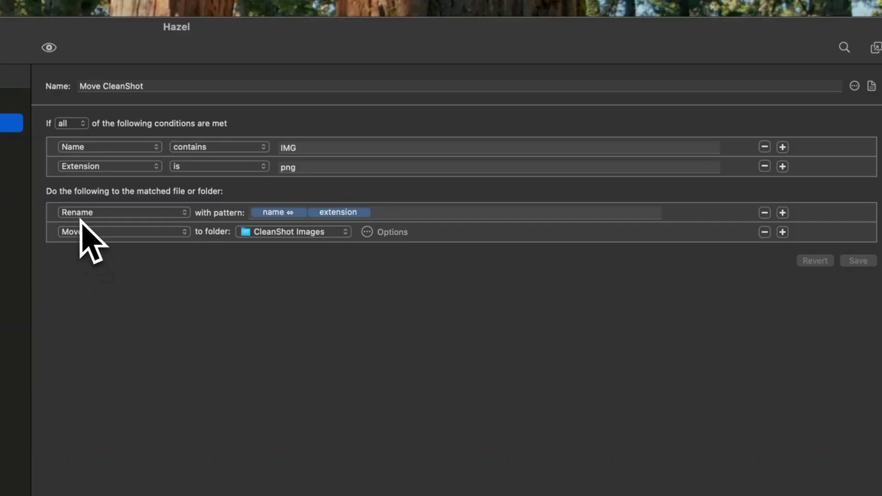
click(82, 214)
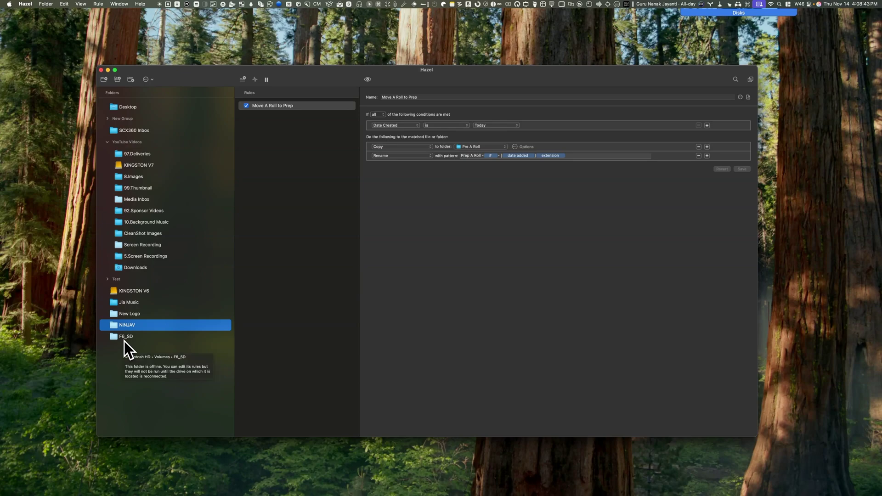
- Display the F6_SD folder's rule in the rule editor
click(137, 238)
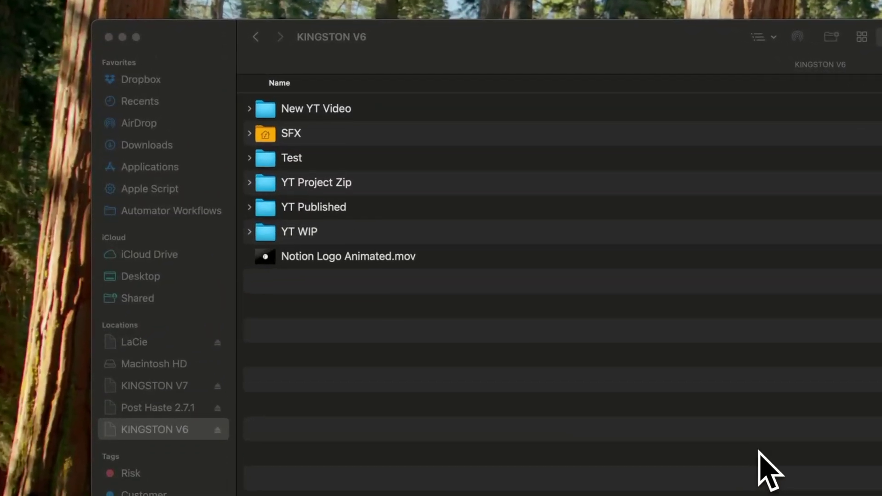
- Open the Test folder on KINGSTON V6 and confirm Client 1's Final folder is empty
double_click(266, 164)
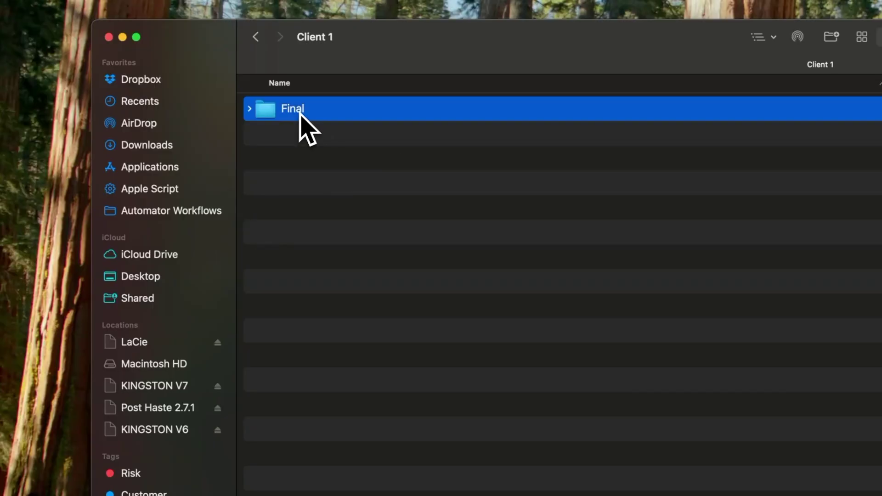
double_click(296, 111)
click(256, 38)
click(257, 38)
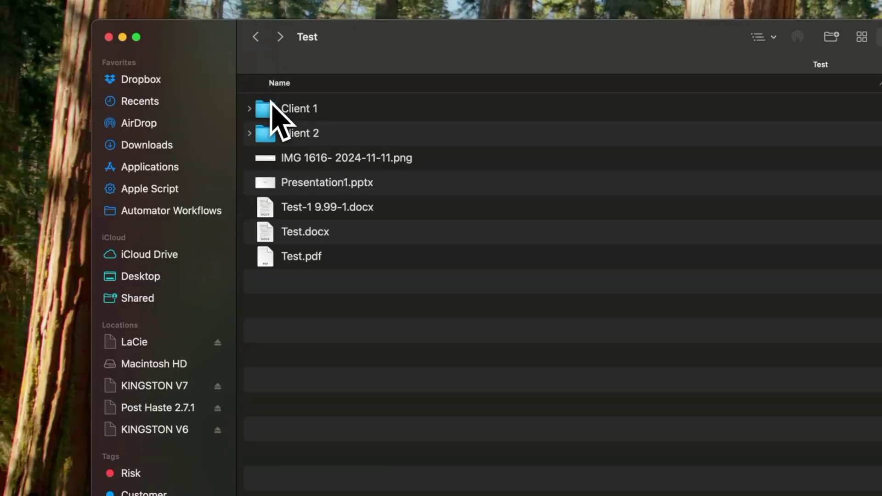
- Confirm Client 2's Final folder is empty, then preview the IMG 1616 image from Test
double_click(275, 140)
click(270, 122)
double_click(269, 122)
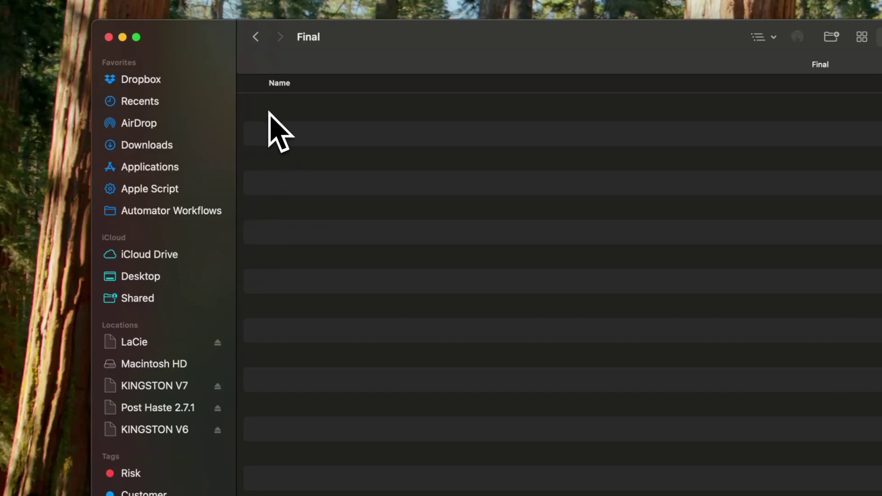
click(256, 36)
click(256, 36)
double_click(331, 156)
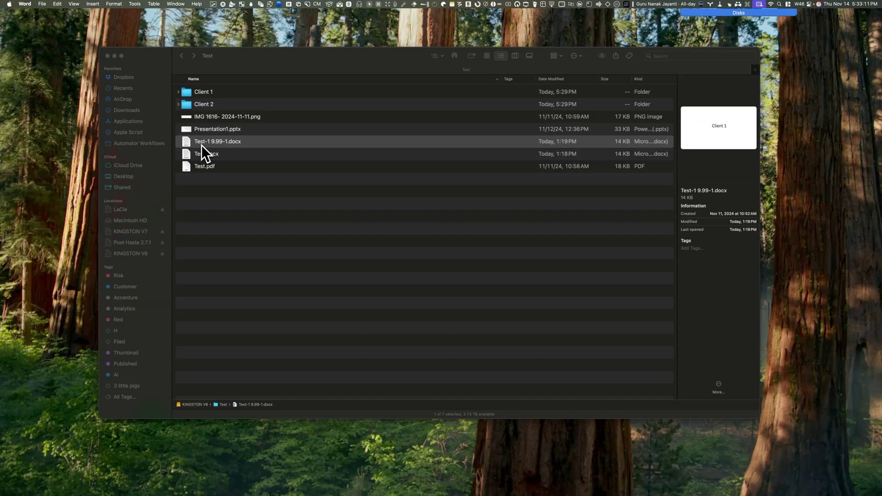
- Open the Word test document and the other test file to see which client each names
double_click(202, 145)
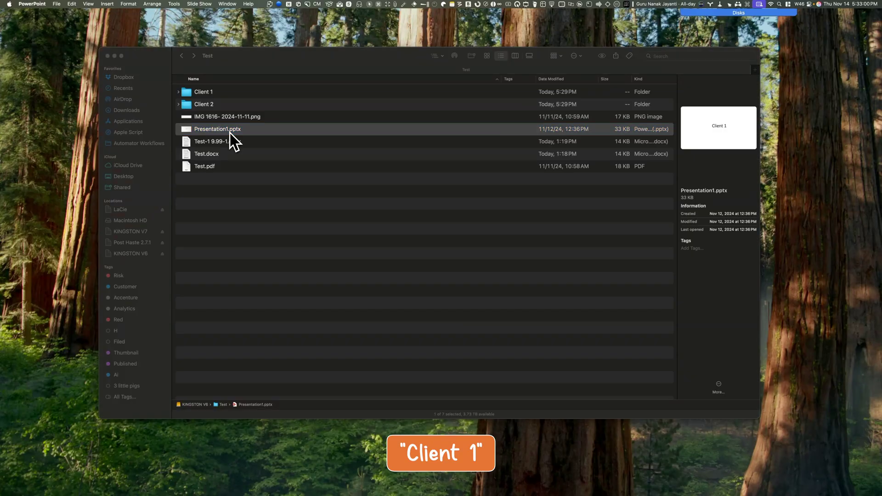
double_click(230, 134)
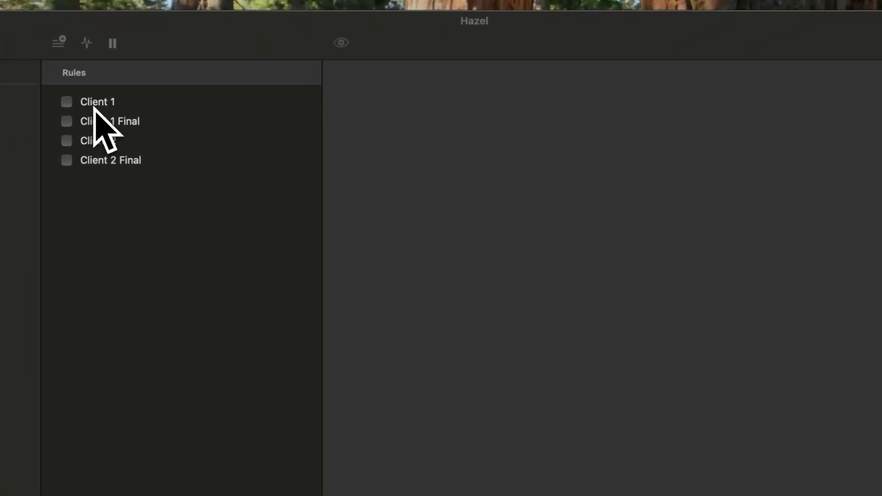
- Review the conditions and actions of Client 1, Client 1 Final, Client 2 and Client 2 Final
click(258, 107)
click(91, 121)
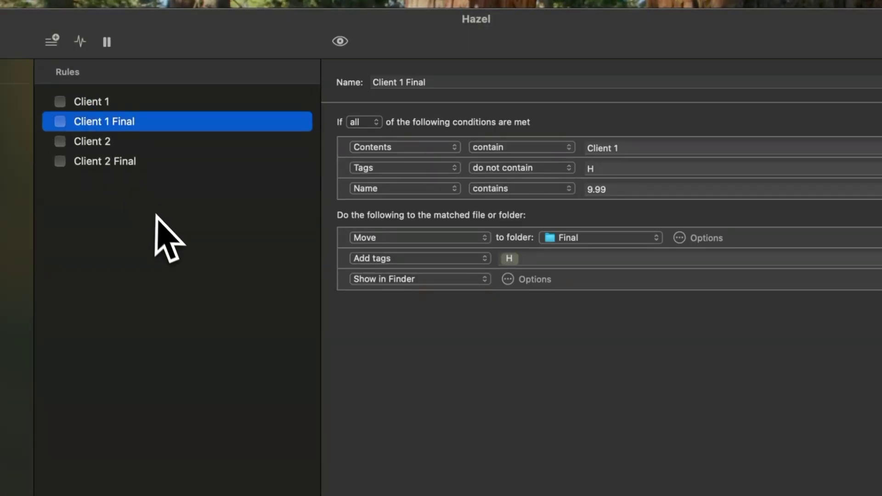
click(91, 143)
click(92, 162)
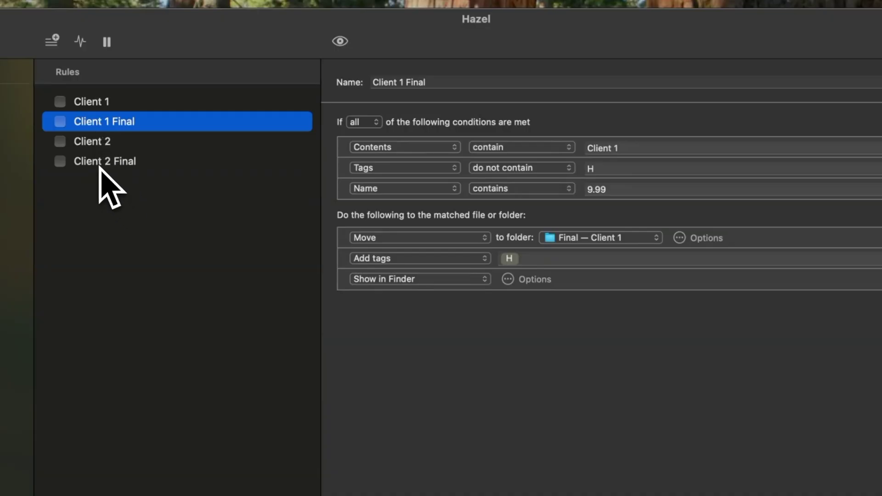
click(100, 166)
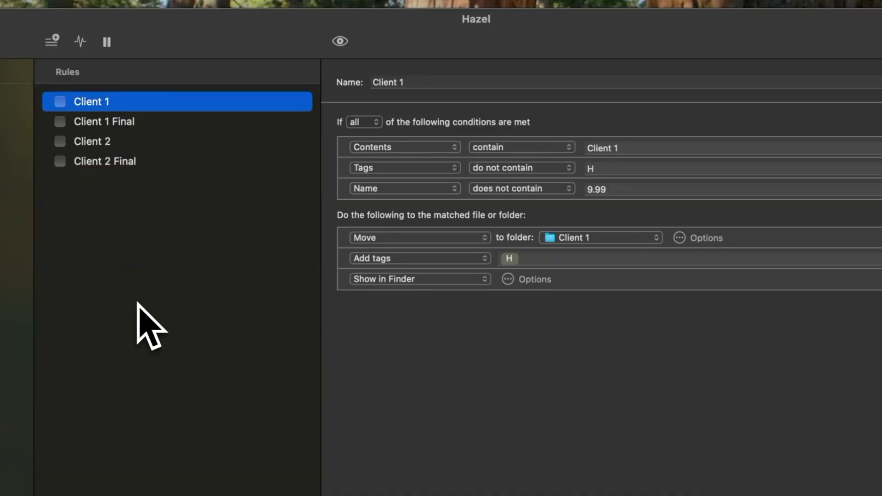
click(134, 125)
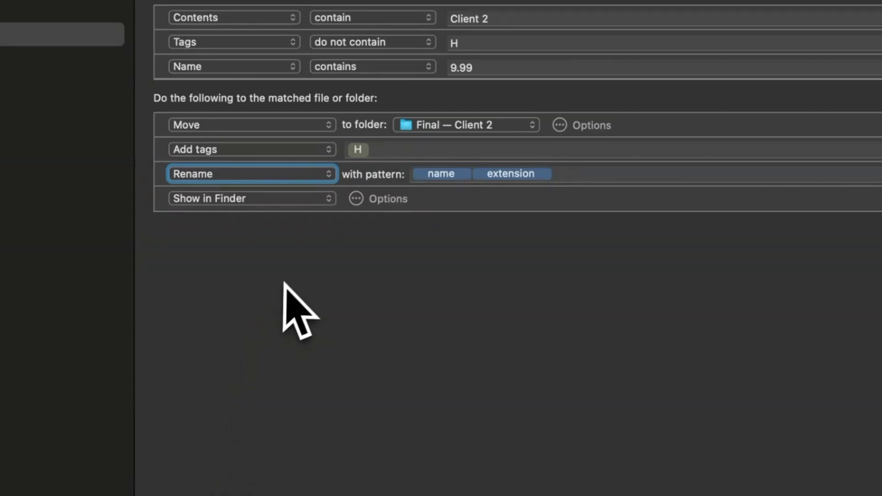
- Browse the available attributes in the Client 2 Final rename pattern editor
click(584, 178)
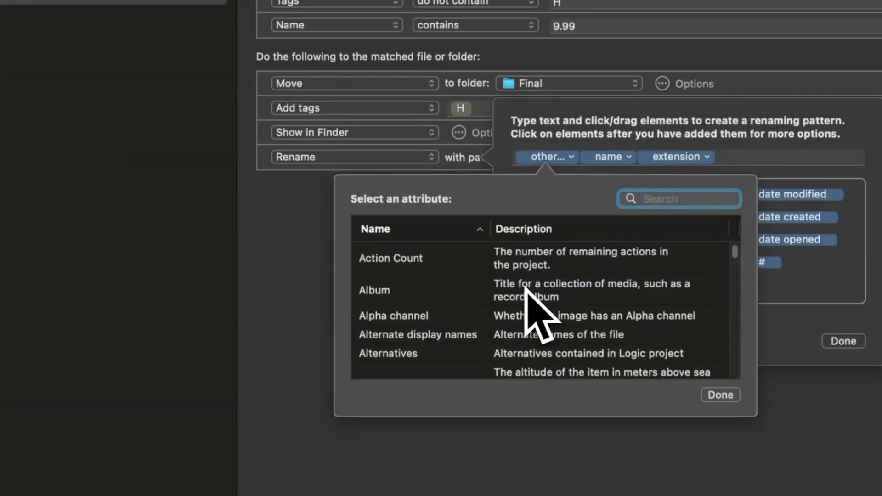
scroll(526, 289, down, 15)
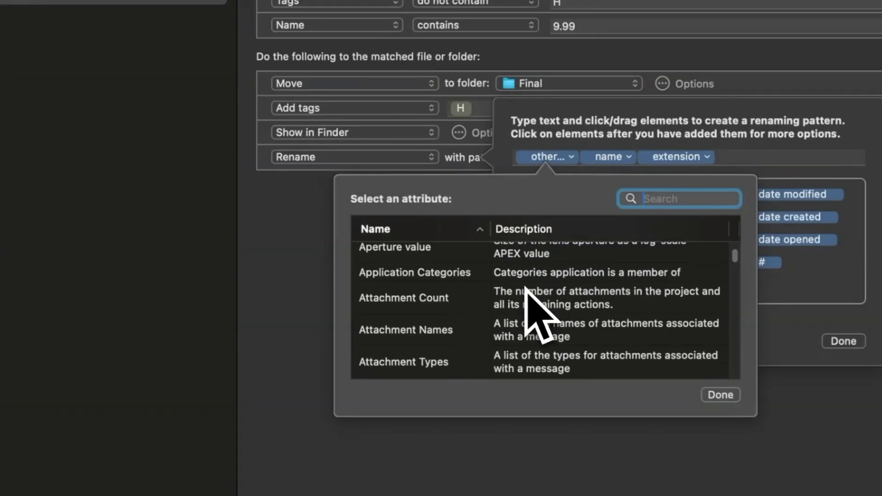
scroll(528, 288, down, 15)
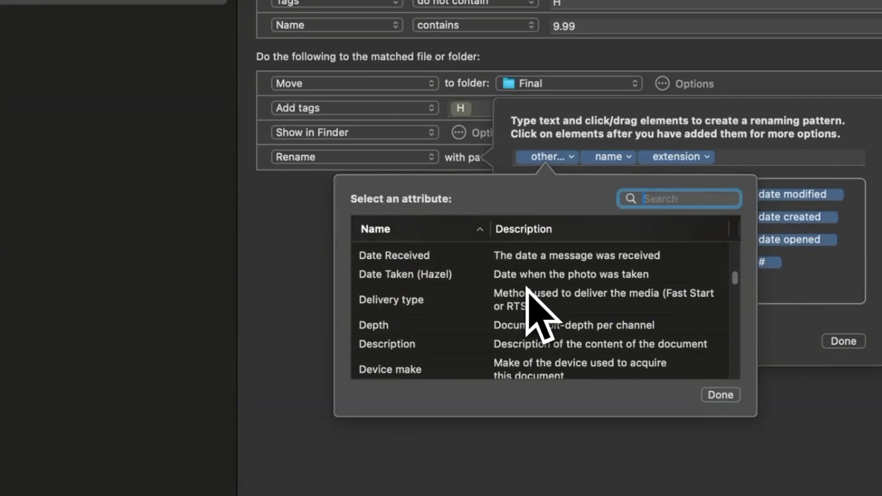
scroll(552, 312, down, 15)
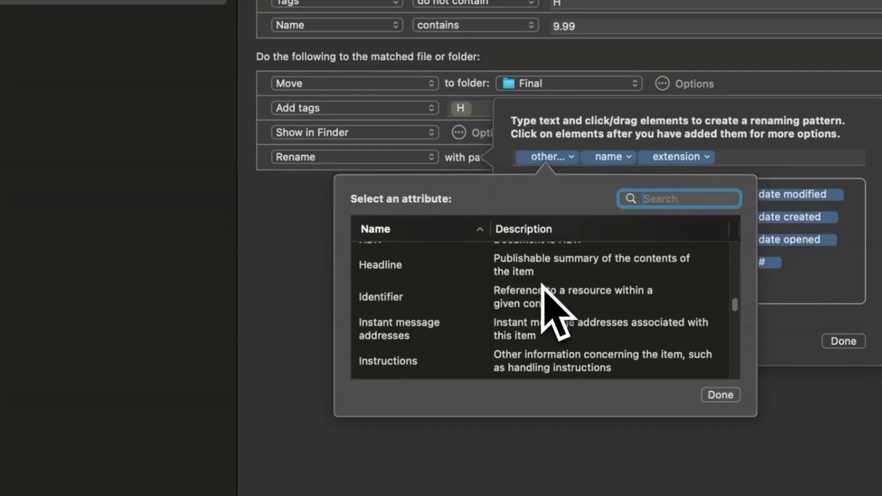
scroll(570, 308, down, 15)
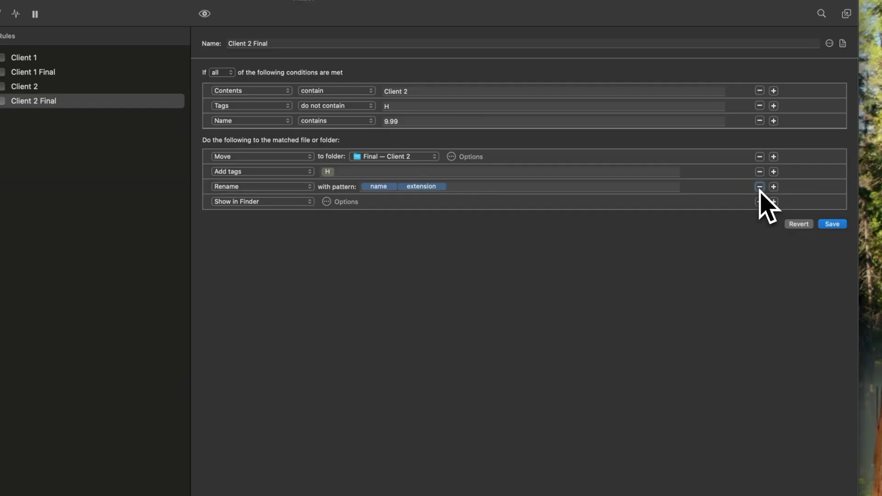
- Revert and discard the rule edits, then enable the Client 2 Final rule
click(793, 225)
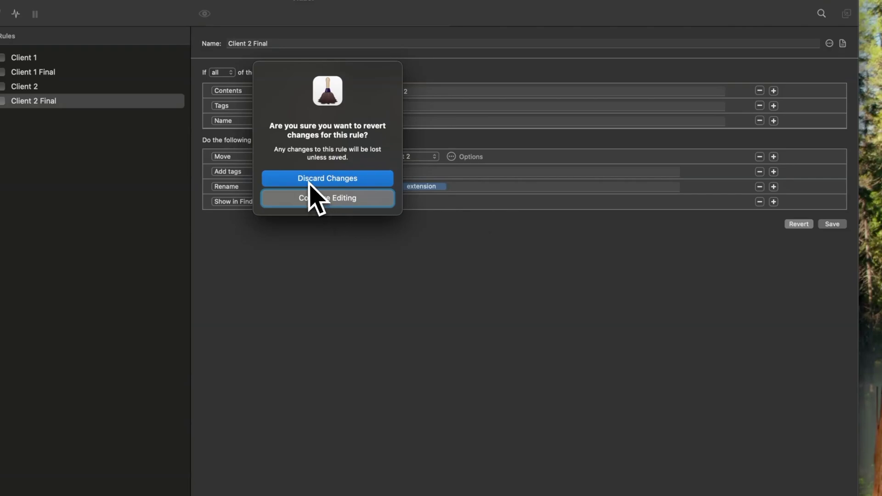
click(310, 182)
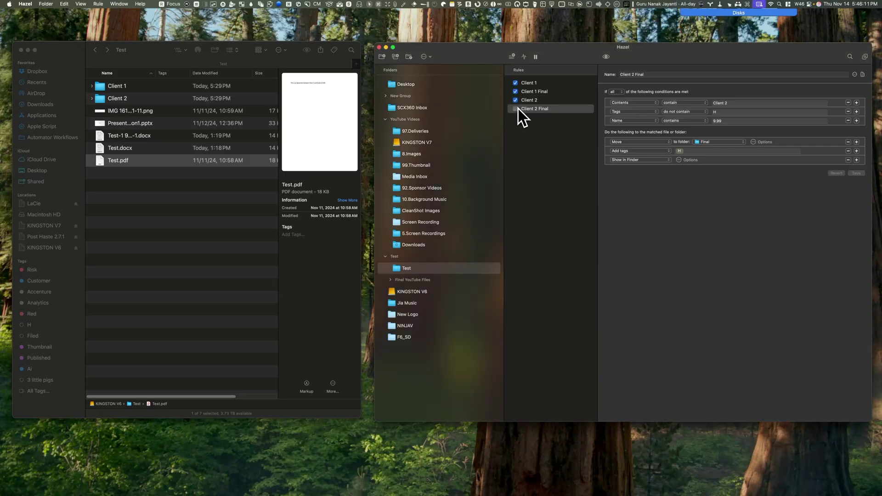
click(515, 109)
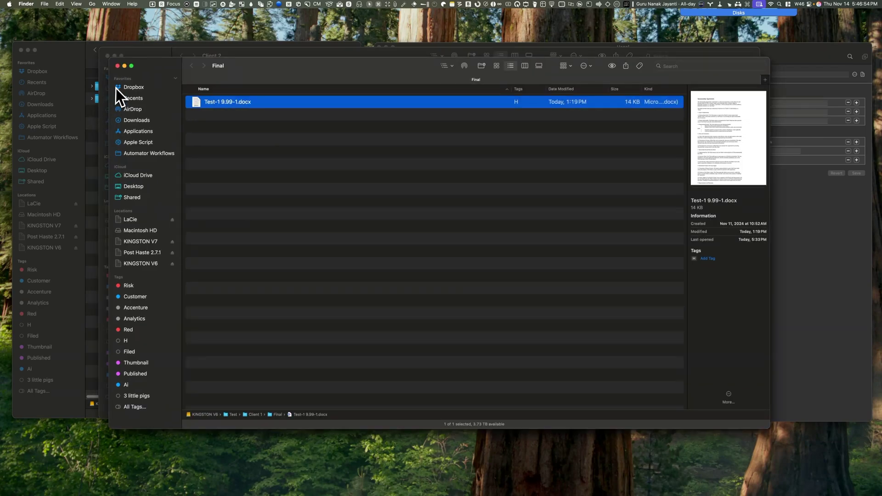
- Close the leftover Final, Client 1 and extra Finder windows
click(118, 66)
click(108, 56)
click(117, 65)
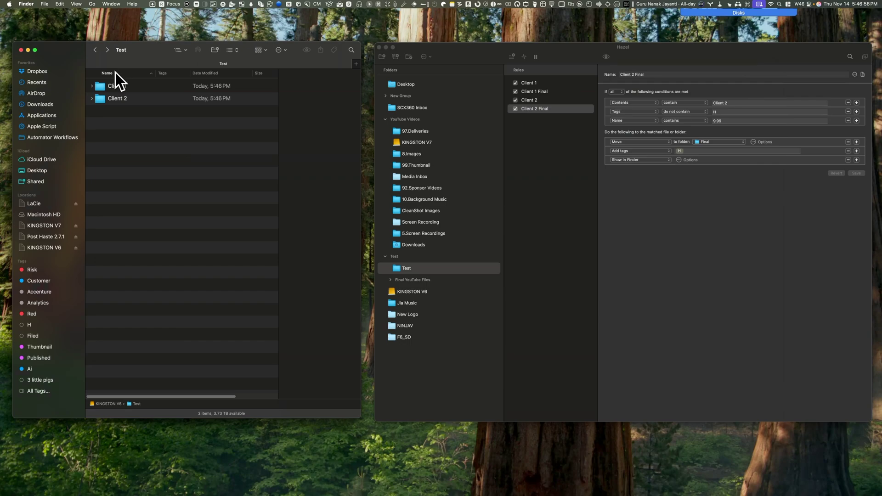
- Check that Client 1's Final folder holds Test-1 9.99-1.docx
click(108, 87)
double_click(109, 87)
click(111, 87)
double_click(111, 87)
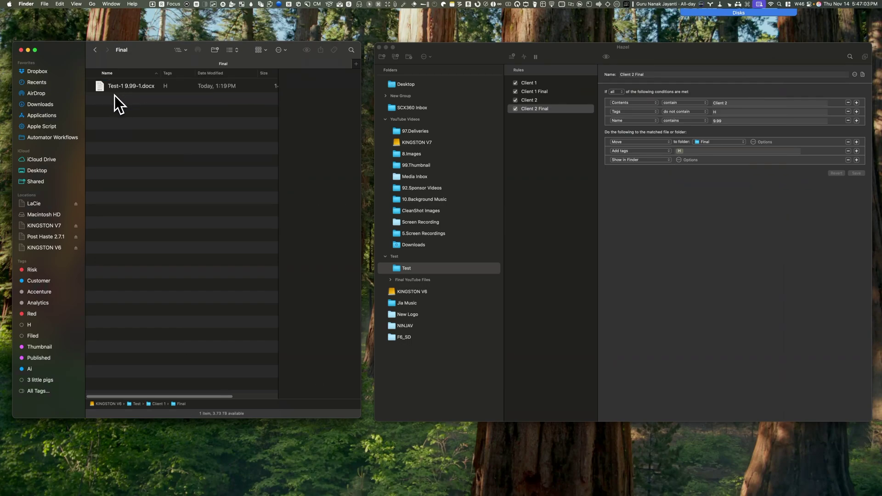
click(95, 50)
- Check Client 2's Final folder, then return to the Client 2 listing
click(95, 51)
double_click(111, 100)
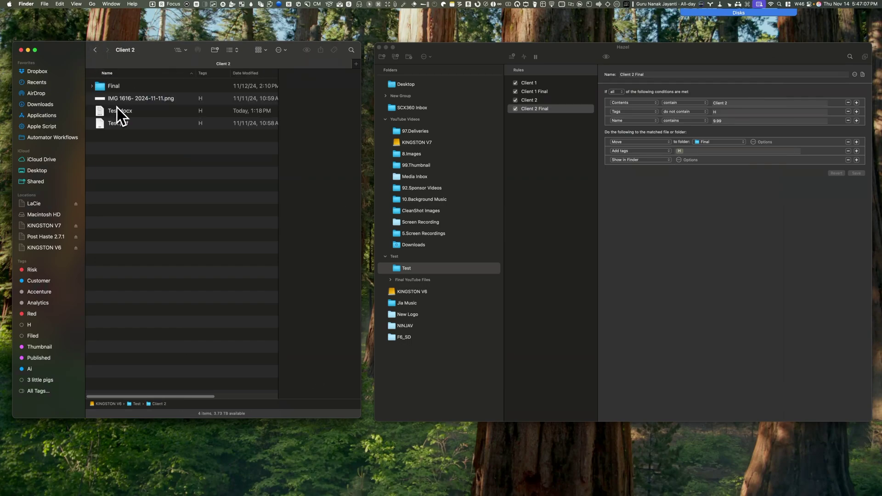
double_click(108, 87)
click(95, 51)
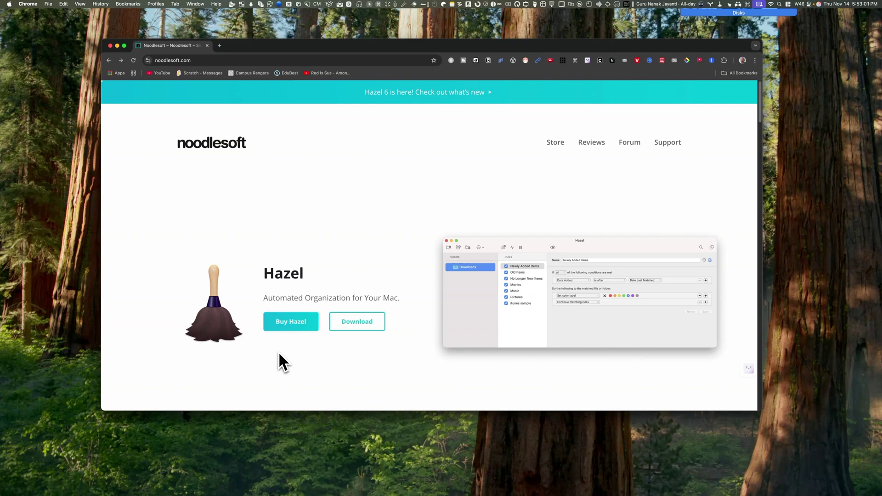
- Go to the Buy Hazel store page and review pricing down to Payment Method
click(286, 325)
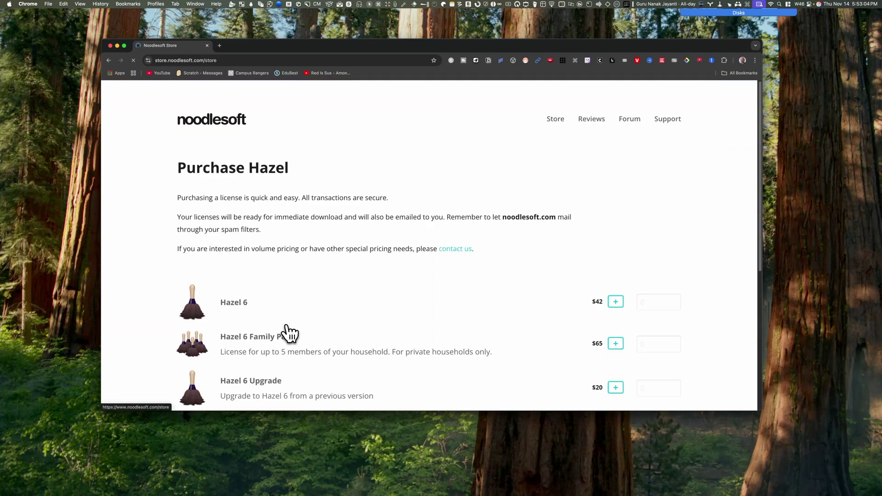
scroll(289, 334, down, 3)
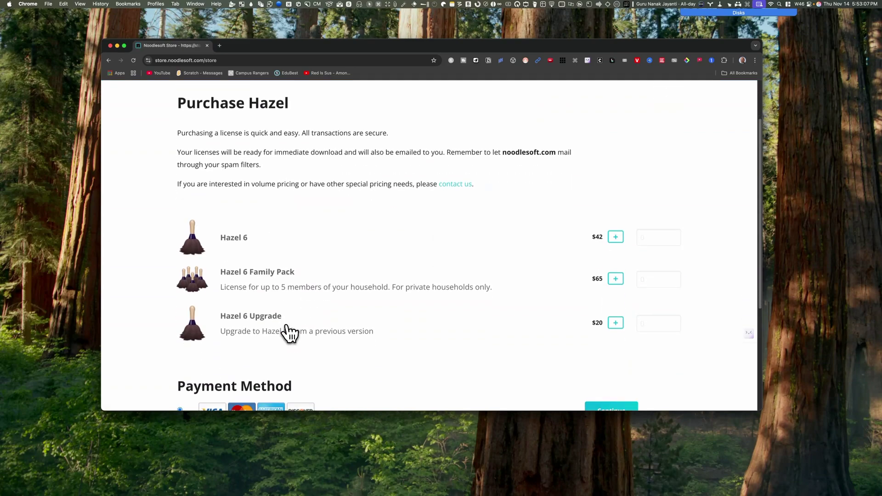
scroll(342, 385, down, 3)
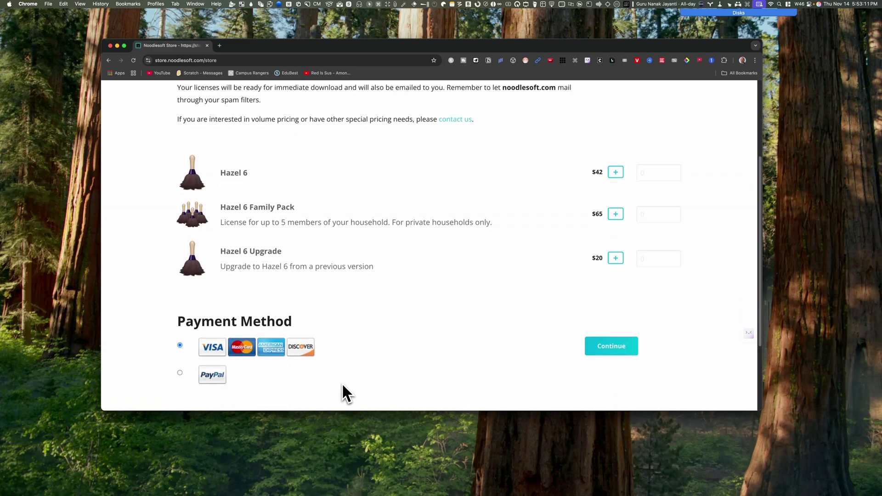